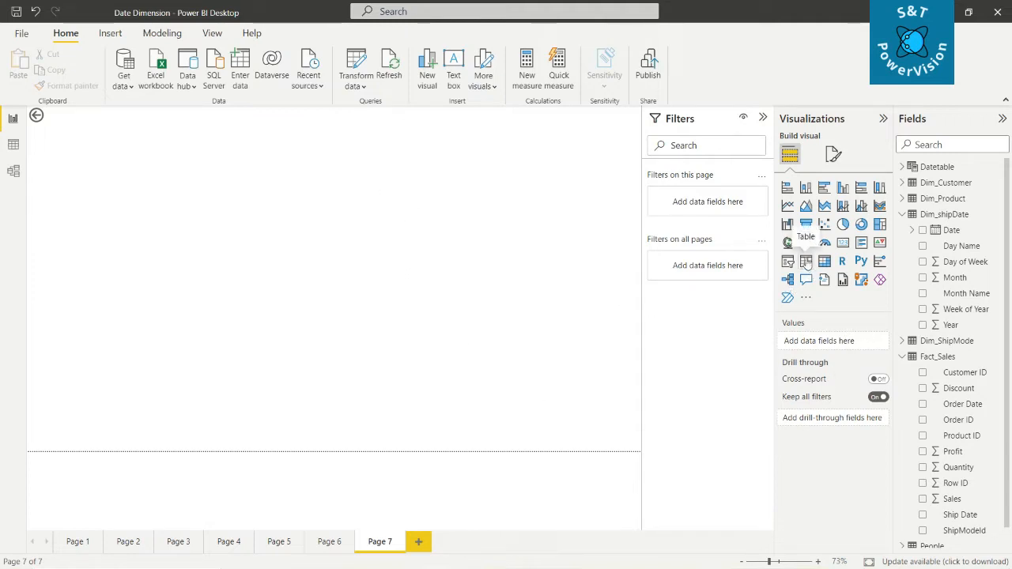
Insert a table visual on Page 7 and enlarge it to fill most of the upper part of the report canvas
{"action": "left_click", "coordinate": [806, 261]}
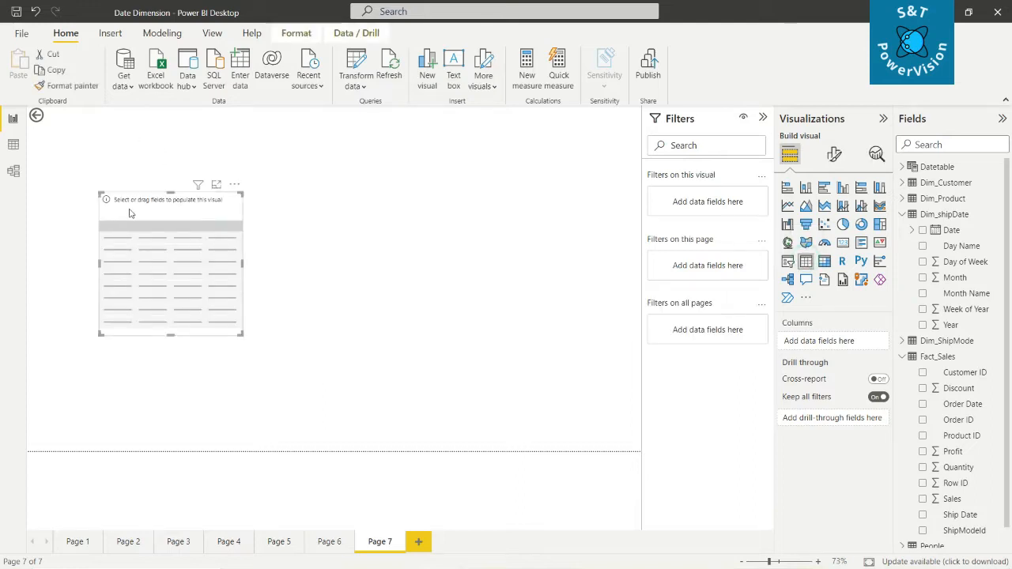
{"action": "left_click_drag", "start_coordinate": [97, 190], "coordinate": [67, 115]}
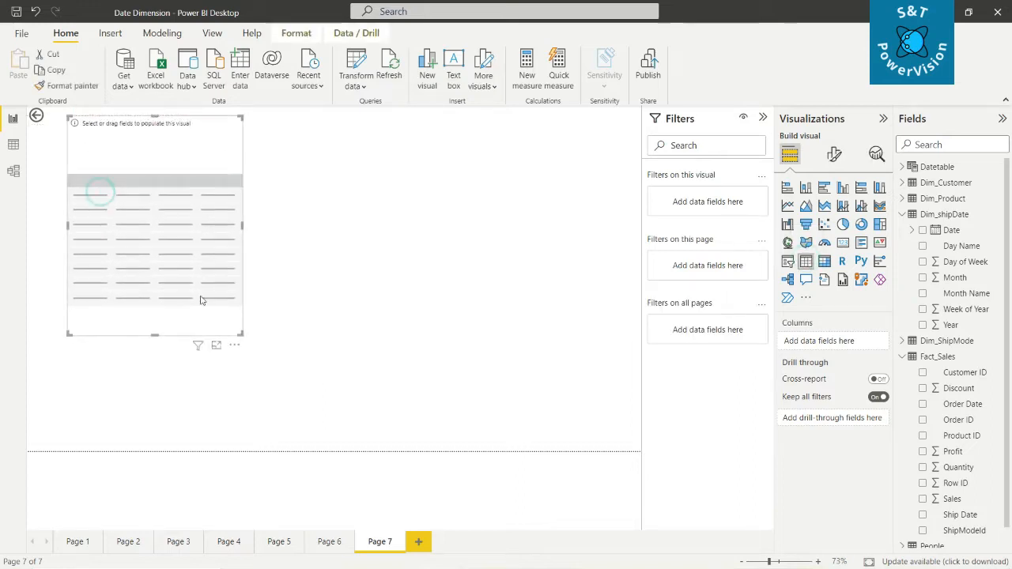
{"action": "left_click_drag", "start_coordinate": [242, 335], "coordinate": [296, 377]}
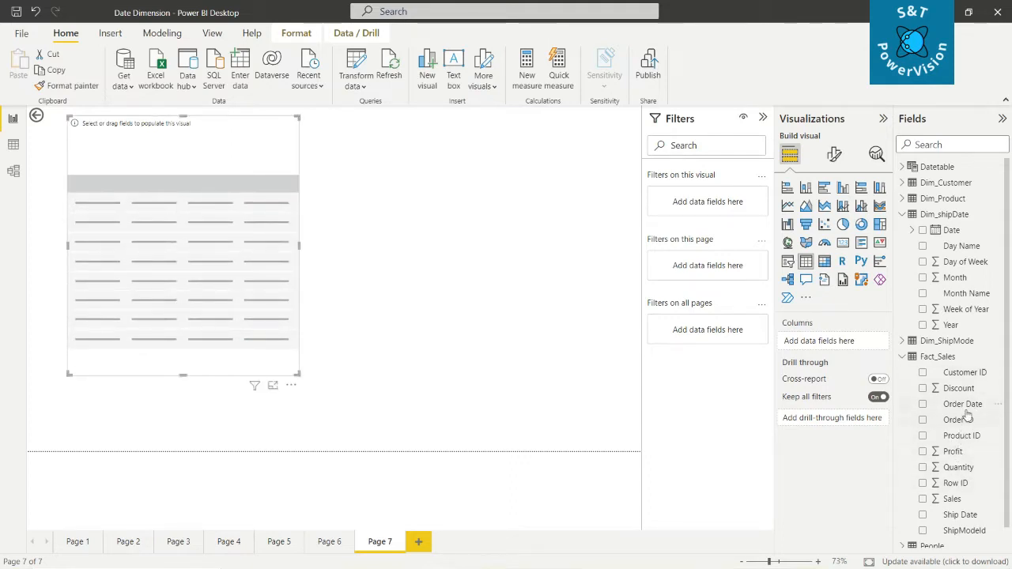
Add Product ID and Sales from Fact_Sales to the table visual and shift it slightly inward on the canvas
{"action": "left_click_drag", "start_coordinate": [973, 435], "coordinate": [841, 340]}
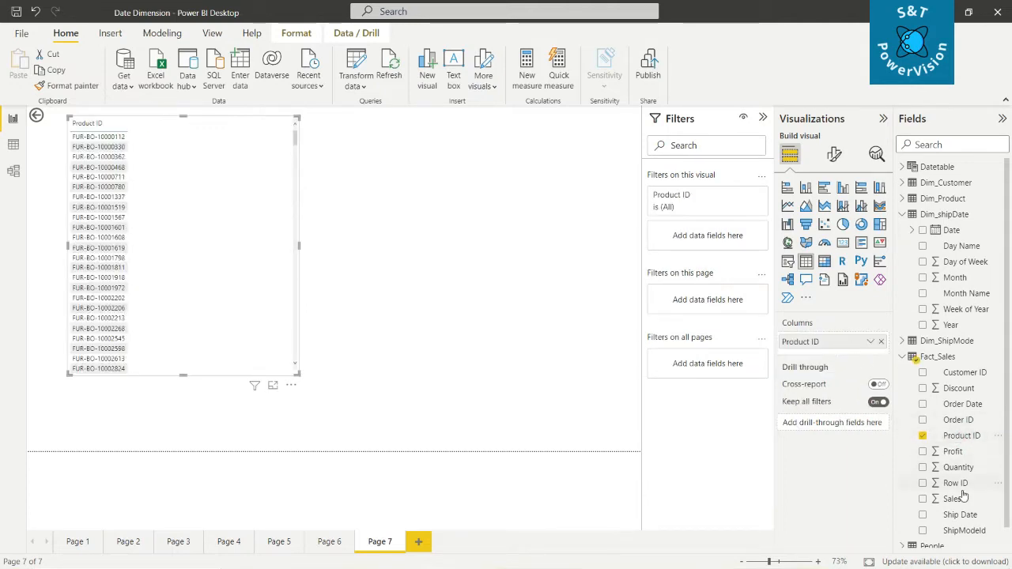
{"action": "left_click_drag", "start_coordinate": [951, 499], "coordinate": [836, 356]}
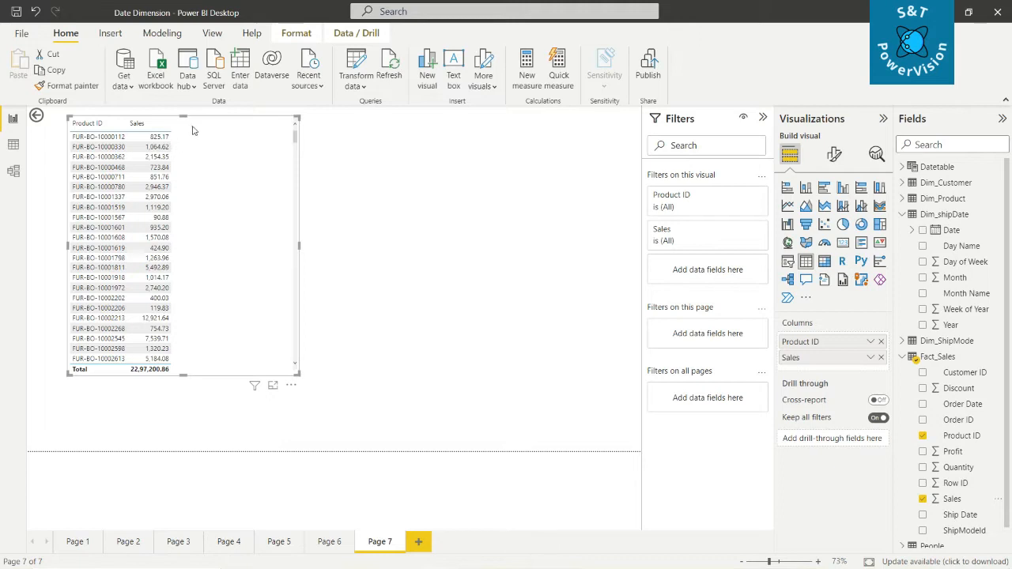
{"action": "left_click_drag", "start_coordinate": [196, 125], "coordinate": [223, 175]}
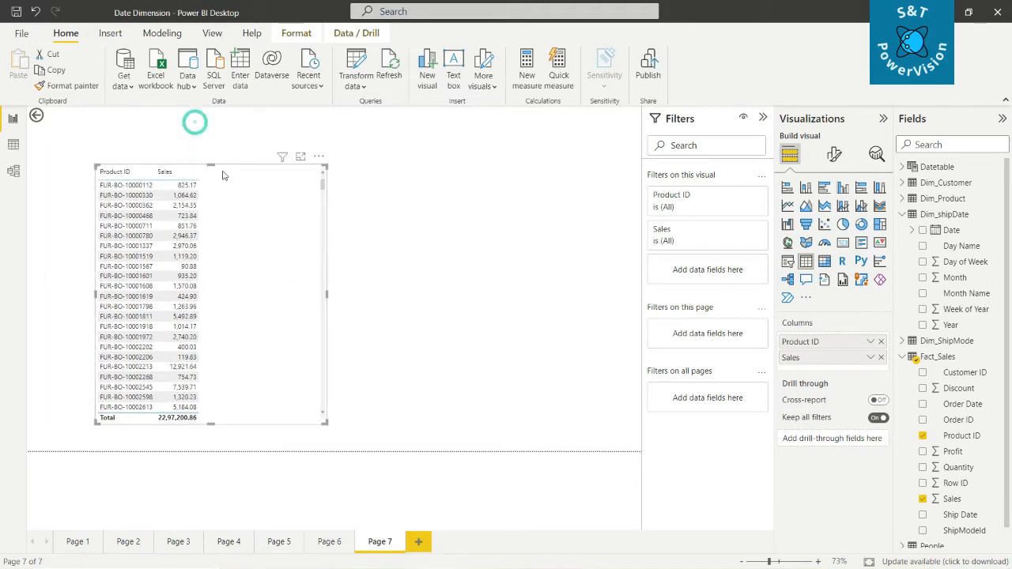
Summarize the Sales column in the table visual by Average and review the per-product values
{"action": "left_click", "coordinate": [870, 358]}
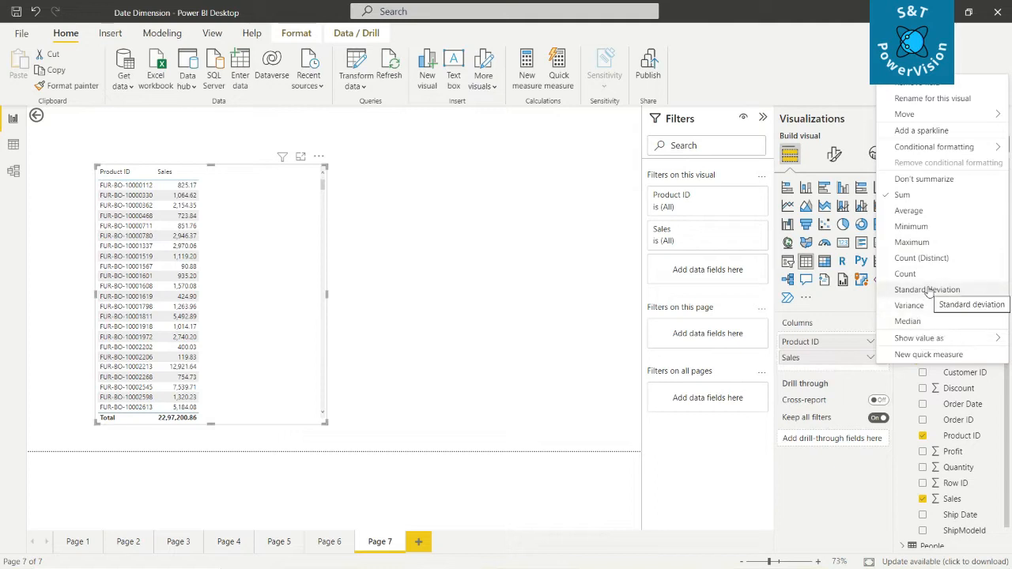
{"action": "left_click", "coordinate": [908, 210]}
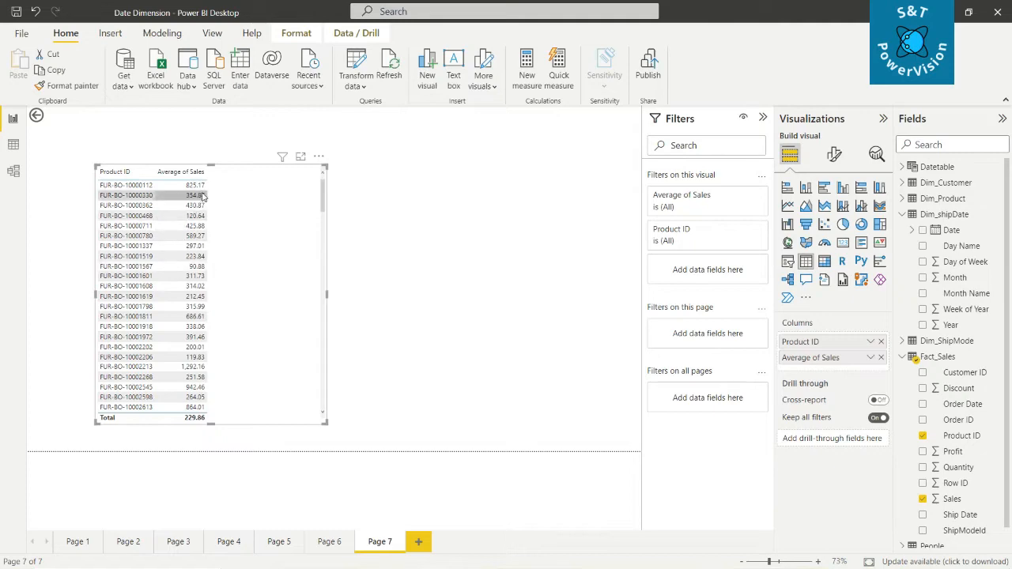
{"action": "scroll", "coordinate": [209, 237], "scroll_direction": "down", "scroll_amount": 2}
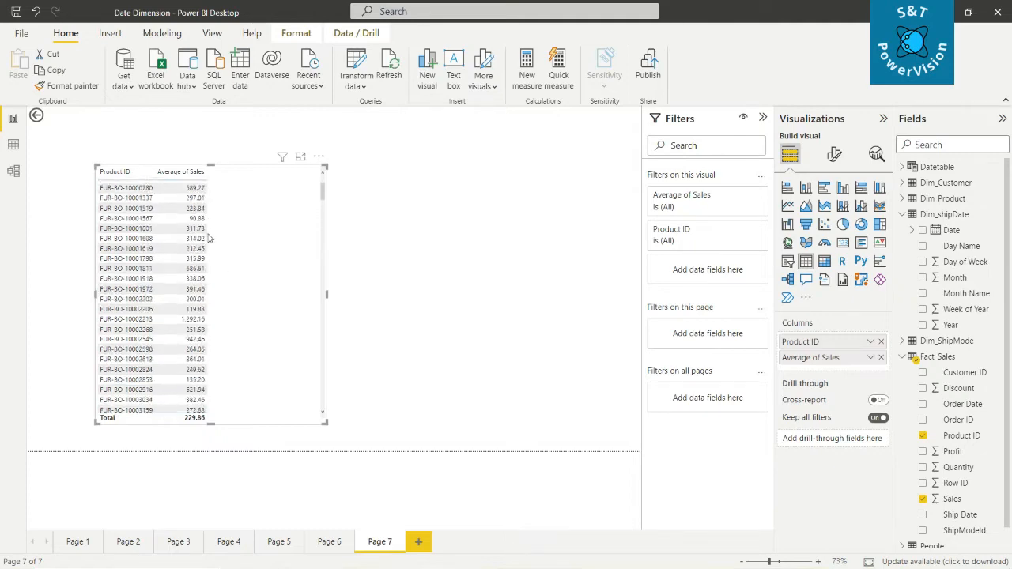
{"action": "scroll", "coordinate": [209, 237], "scroll_direction": "down", "scroll_amount": 10}
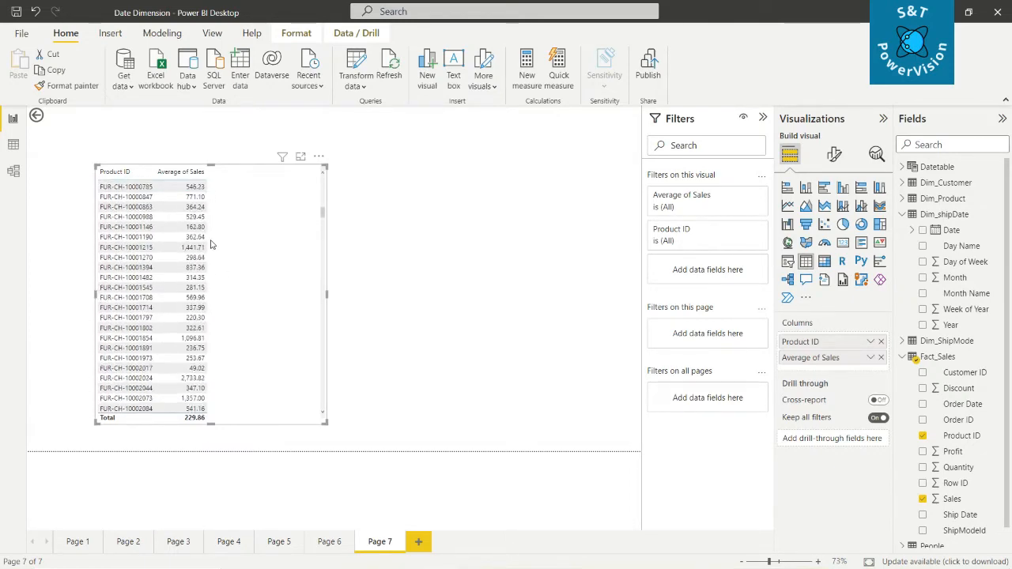
{"action": "scroll", "coordinate": [211, 245], "scroll_direction": "down", "scroll_amount": 10}
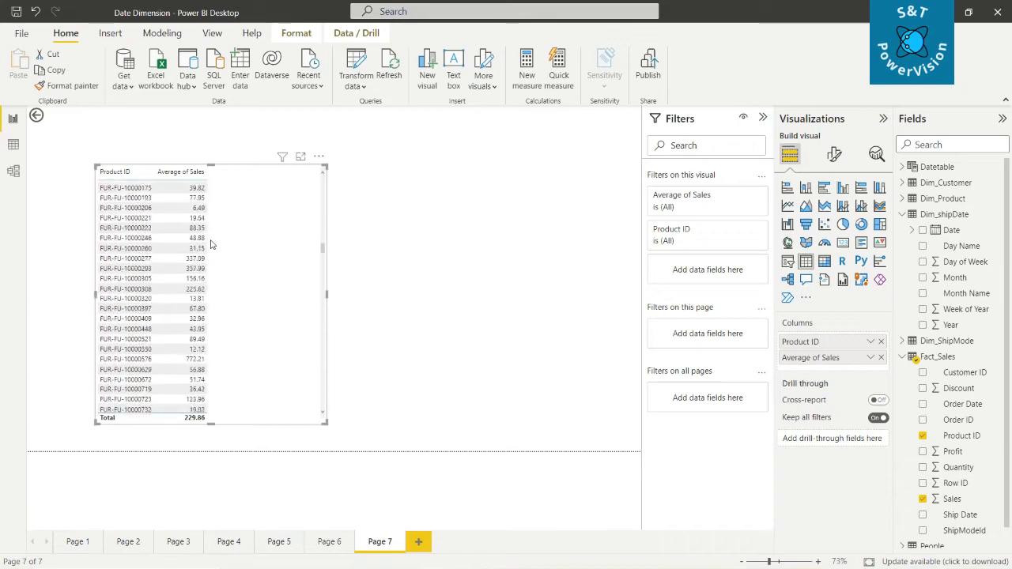
{"action": "scroll", "coordinate": [211, 245], "scroll_direction": "up", "scroll_amount": 10}
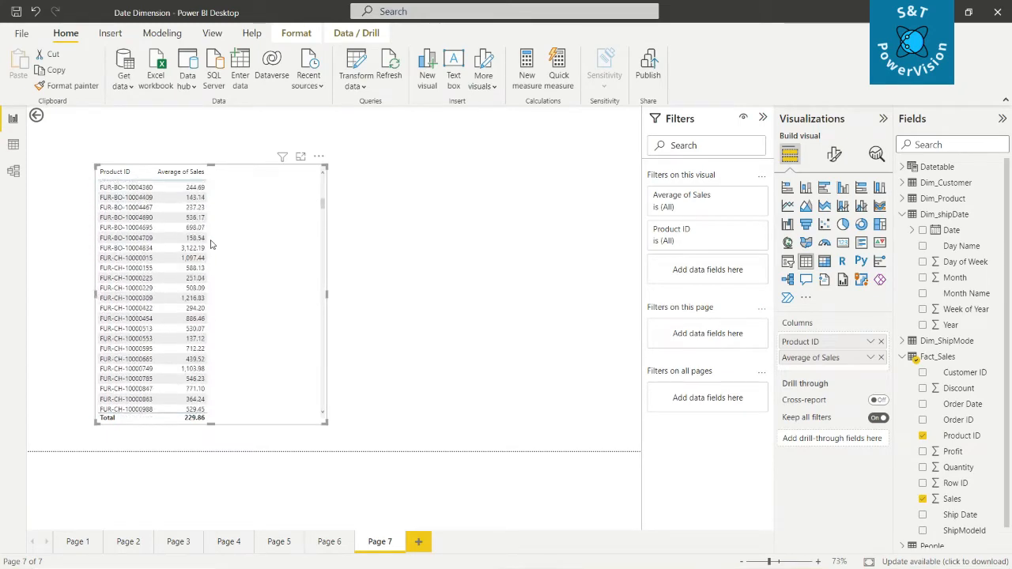
{"action": "scroll", "coordinate": [211, 245], "scroll_direction": "up", "scroll_amount": 8}
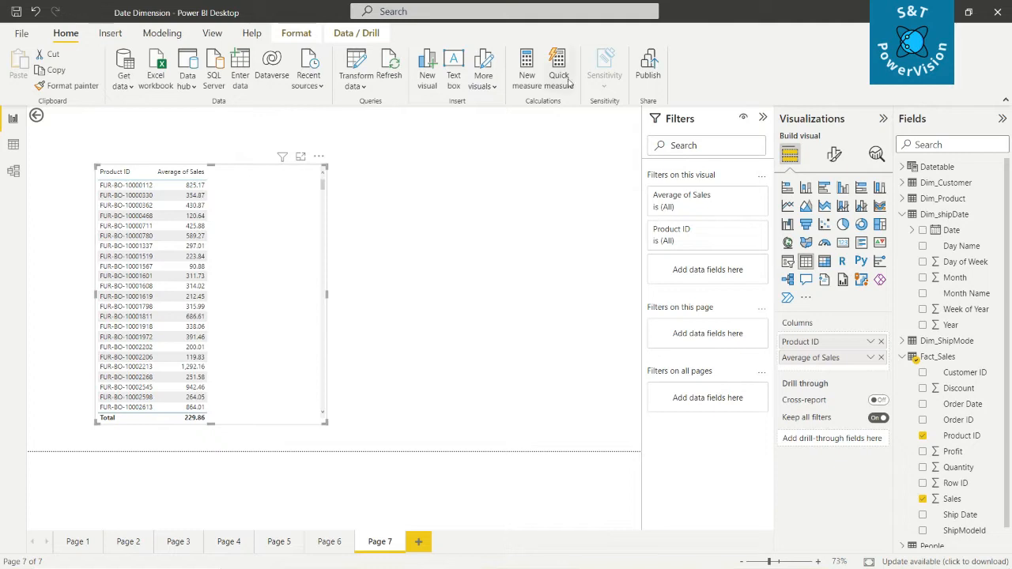
Create a new measure named 25% Avg and begin its formula with the AVERAGE function
{"action": "left_click", "coordinate": [535, 78]}
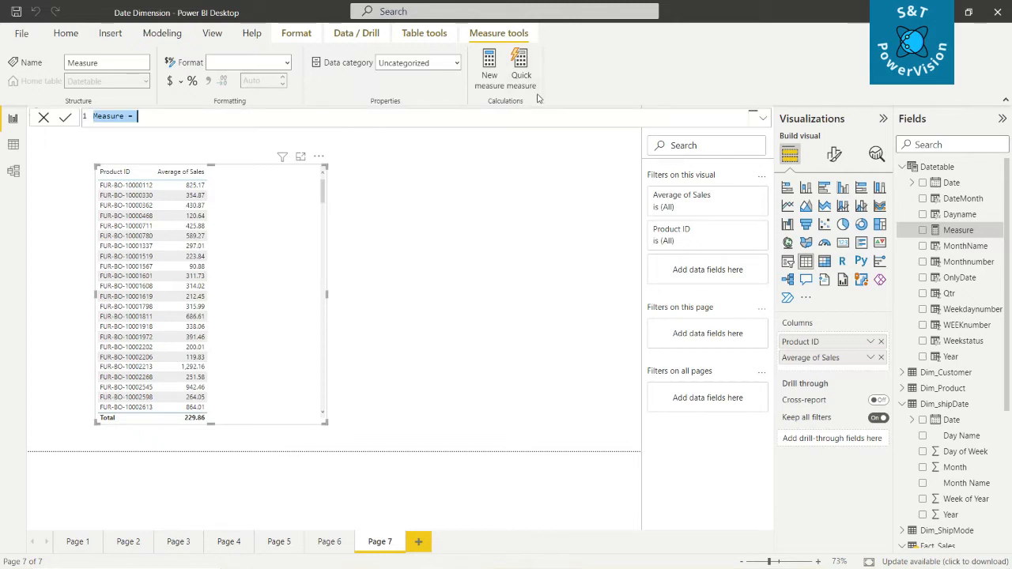
{"action": "type", "text": "25"}
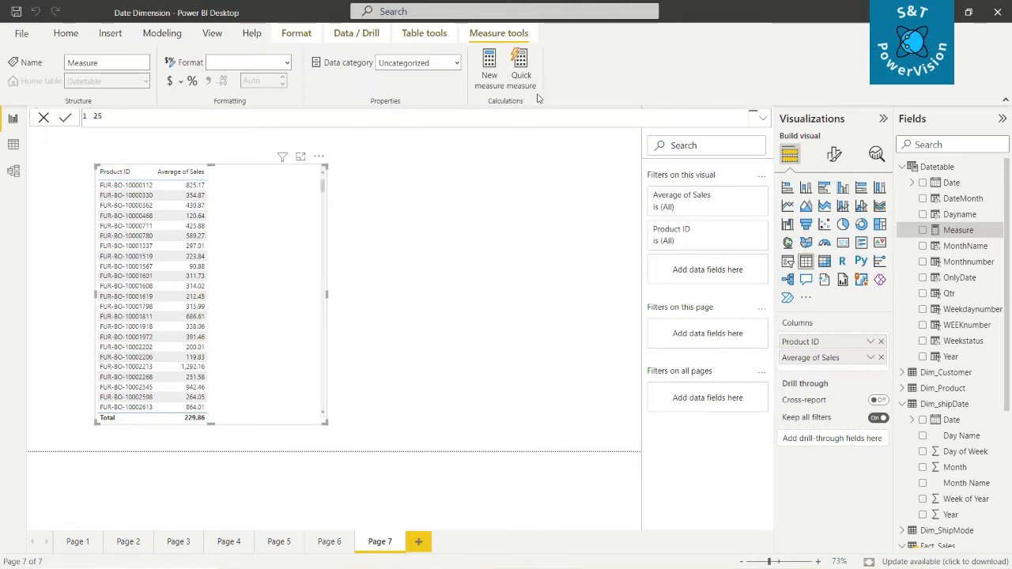
{"action": "type", "text": "% aVG"}
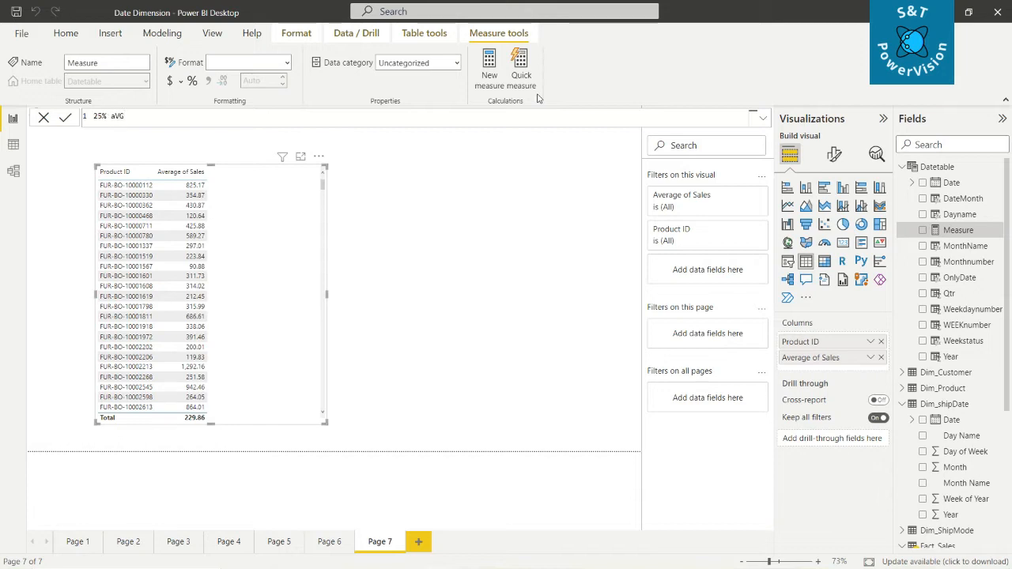
{"action": "key", "text": "BackSpace"}
{"action": "key", "text": "BackSpace"}
{"action": "type", "text": "Avg = AVERA"}
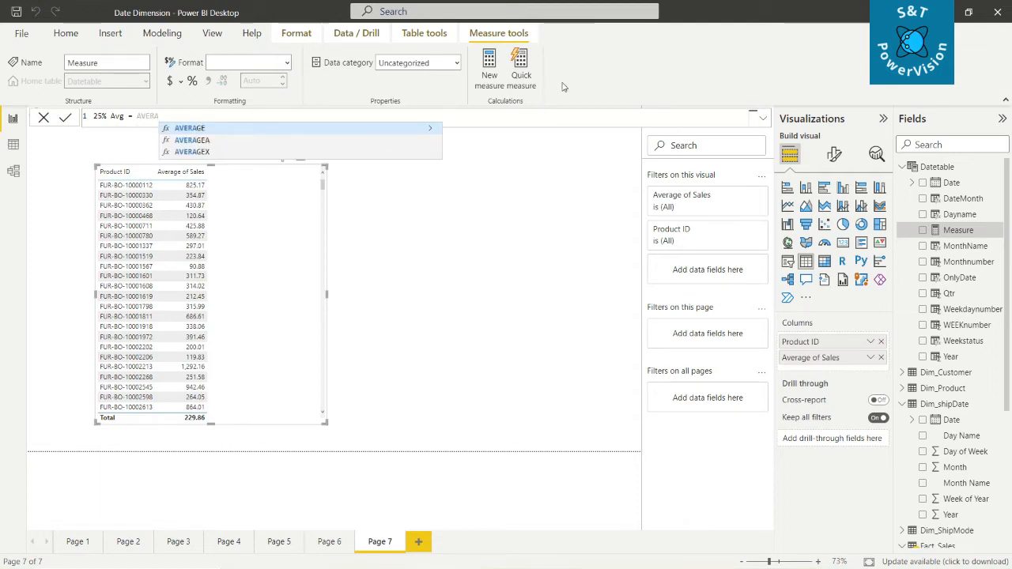
{"action": "left_click", "coordinate": [195, 129]}
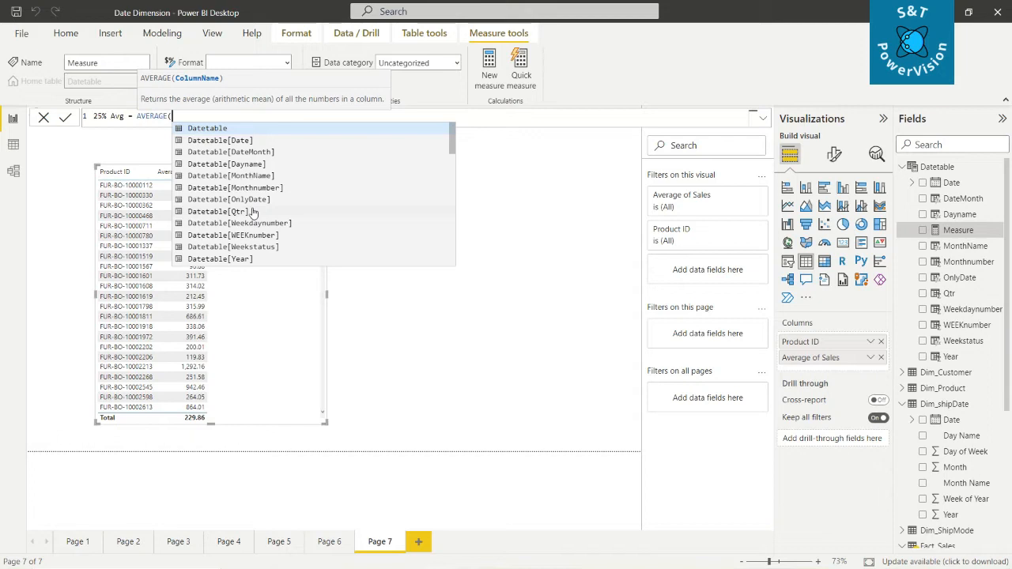
Complete the measure formula as AVERAGE(Fact_Sales[Sales])*0.25 and add 25% Avg to the table visual's columns
{"action": "type", "text": "F"}
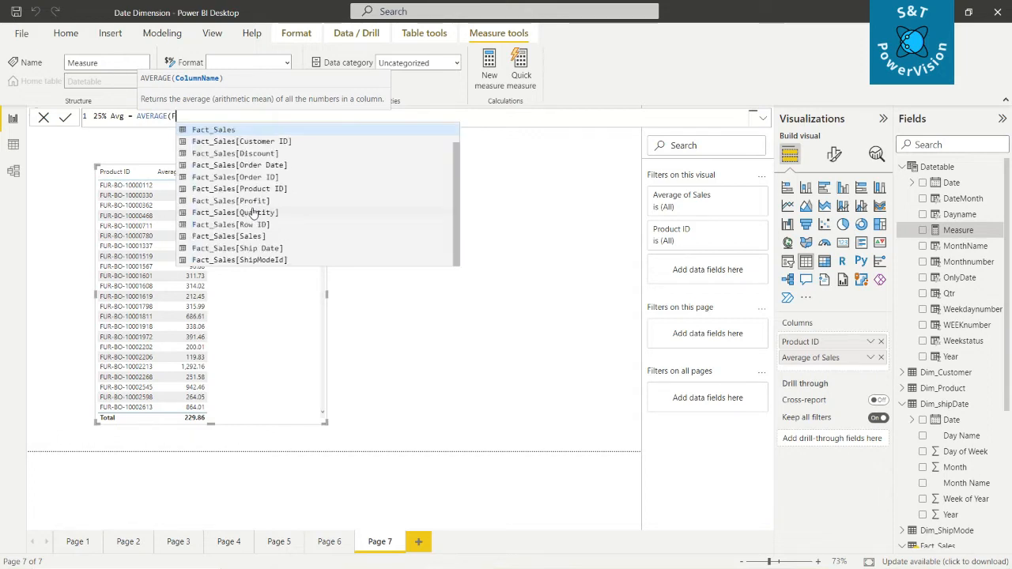
{"action": "type", "text": "AC"}
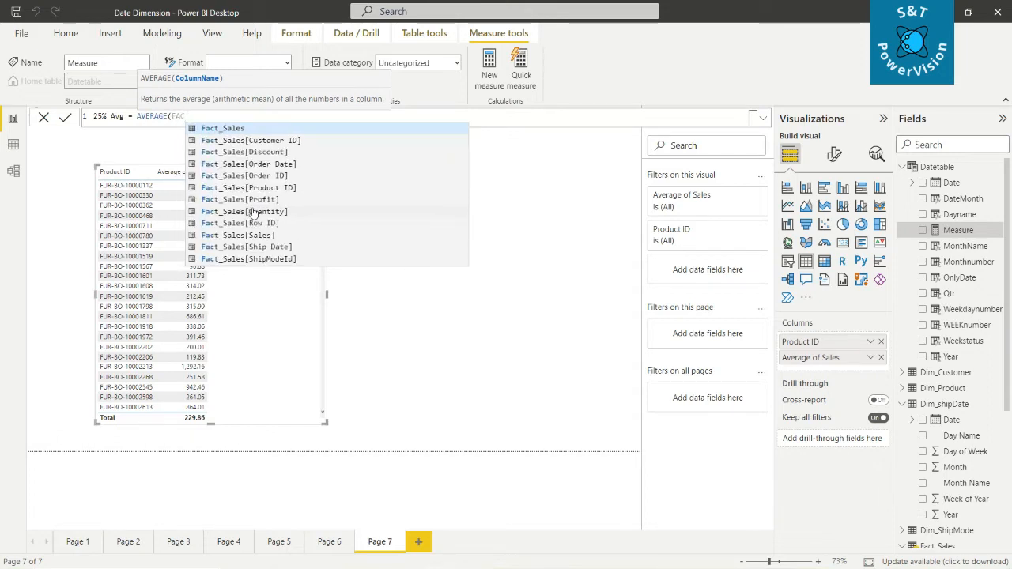
{"action": "left_click", "coordinate": [268, 235]}
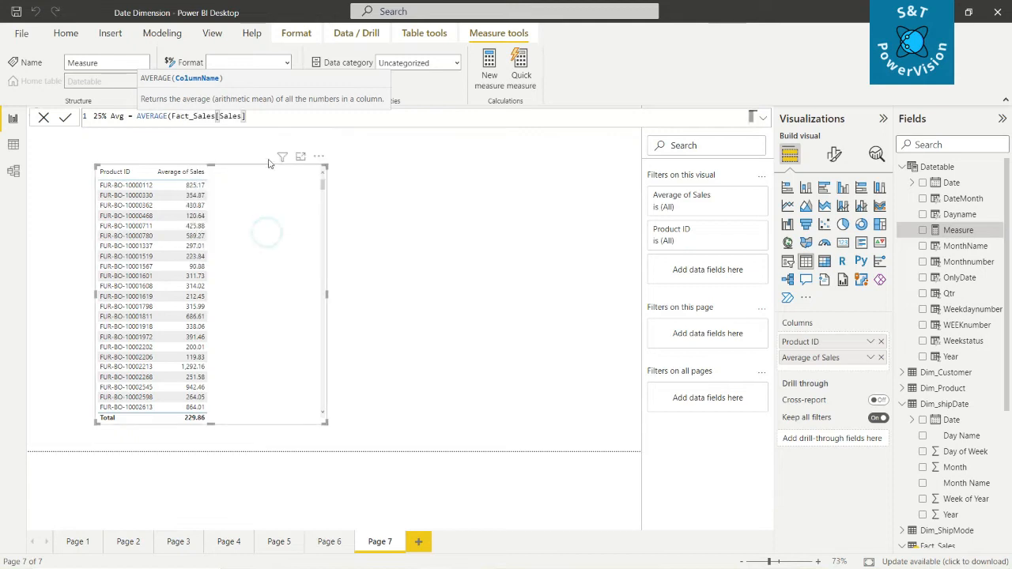
{"action": "type", "text": ")"}
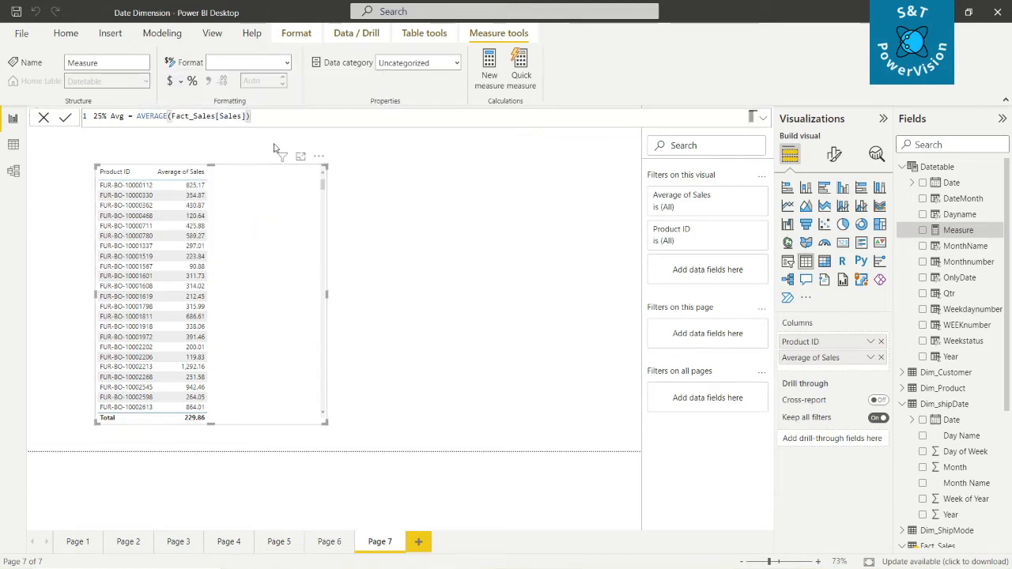
{"action": "type", "text": "*"}
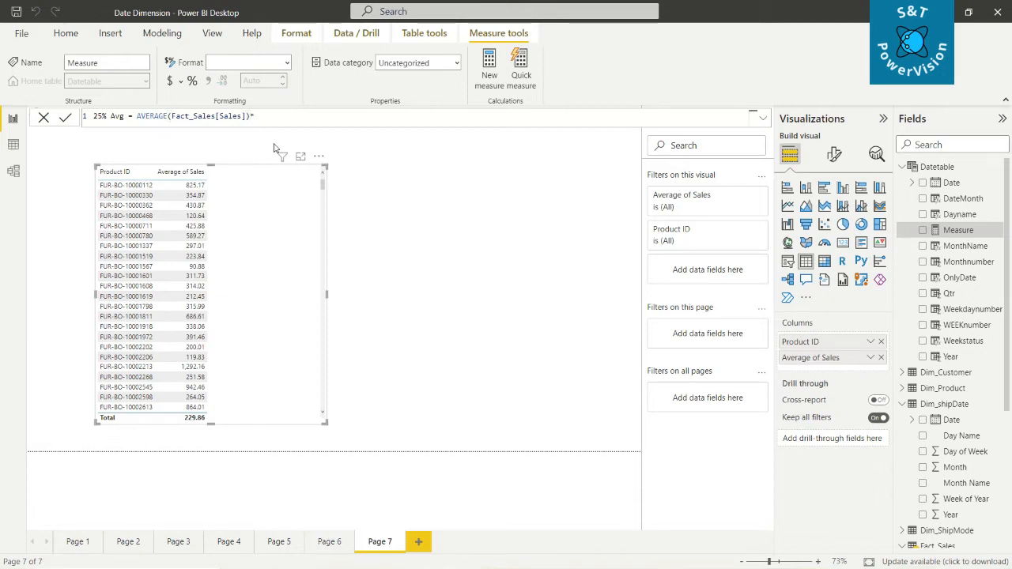
{"action": "type", "text": "0.25"}
{"action": "left_click", "coordinate": [66, 117]}
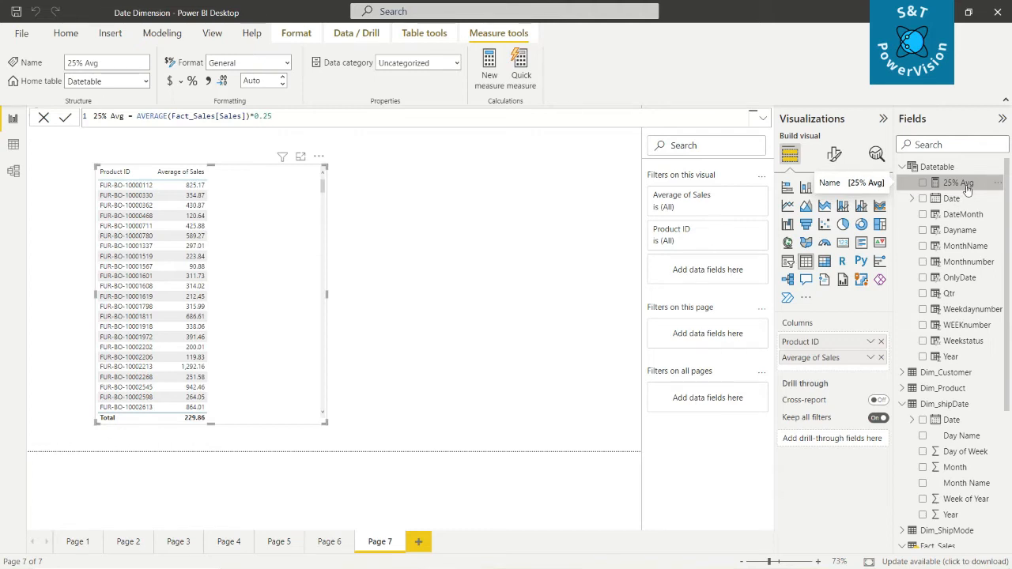
{"action": "left_click_drag", "start_coordinate": [960, 186], "coordinate": [849, 375]}
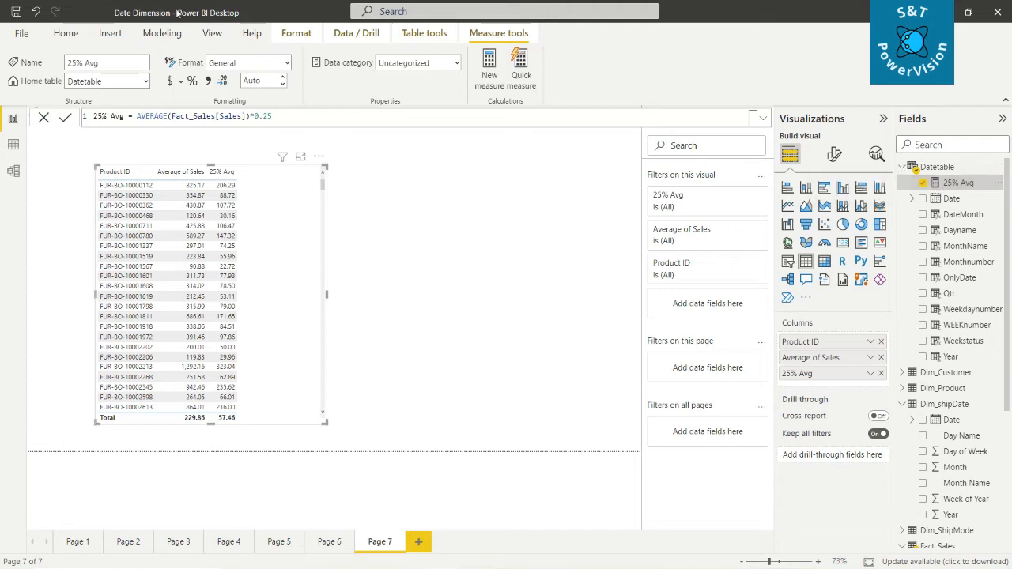
Start a manually entered data table and name it Measure Table
{"action": "left_click", "coordinate": [67, 35]}
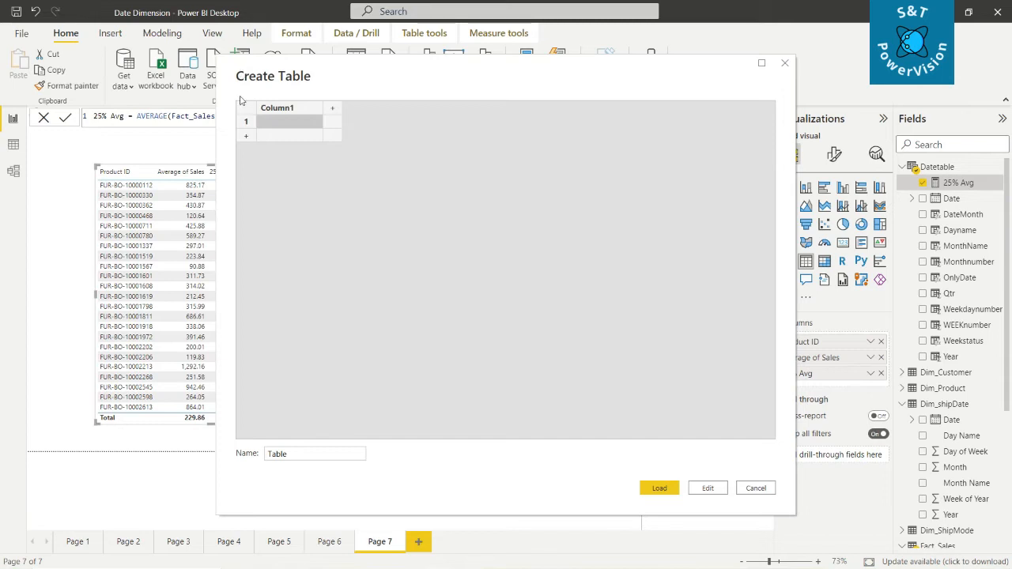
{"action": "left_click", "coordinate": [290, 454]}
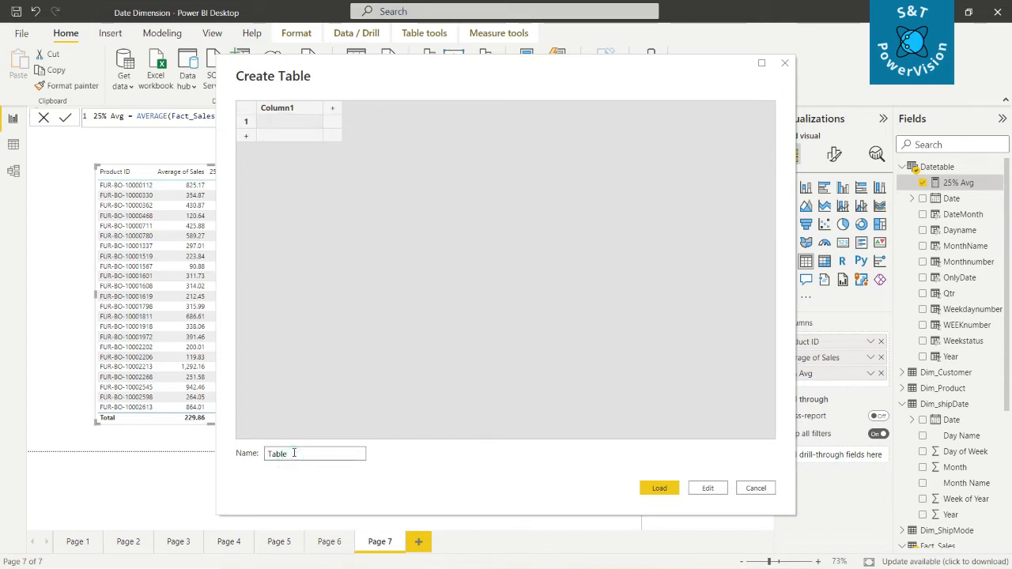
{"action": "type", "text": "mEASU"}
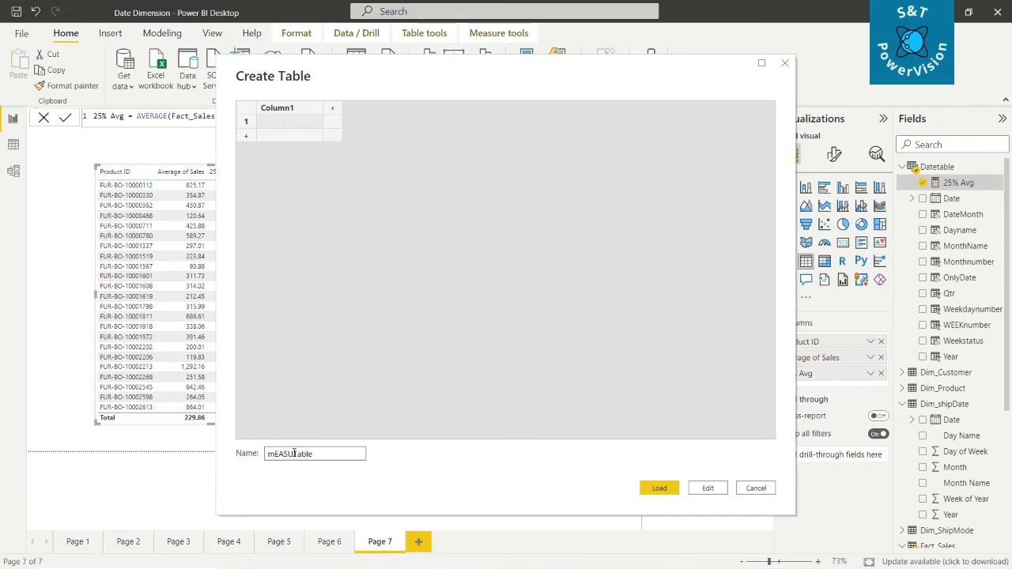
{"action": "key", "text": "BackSpace"}
{"action": "key", "text": "BackSpace"}
{"action": "key", "text": "BackSpace"}
{"action": "key", "text": "BackSpace"}
{"action": "key", "text": "BackSpace"}
{"action": "type", "text": "measu"}
{"action": "key", "text": "BackSpace"}
{"action": "key", "text": "BackSpace"}
{"action": "key", "text": "BackSpace"}
{"action": "key", "text": "BackSpace"}
{"action": "key", "text": "BackSpace"}
{"action": "type", "text": "Measure"}
Enter the placeholder text "ds" in the first cell of Column1, then load Measure Table and apply the pending query changes
{"action": "left_click", "coordinate": [267, 122]}
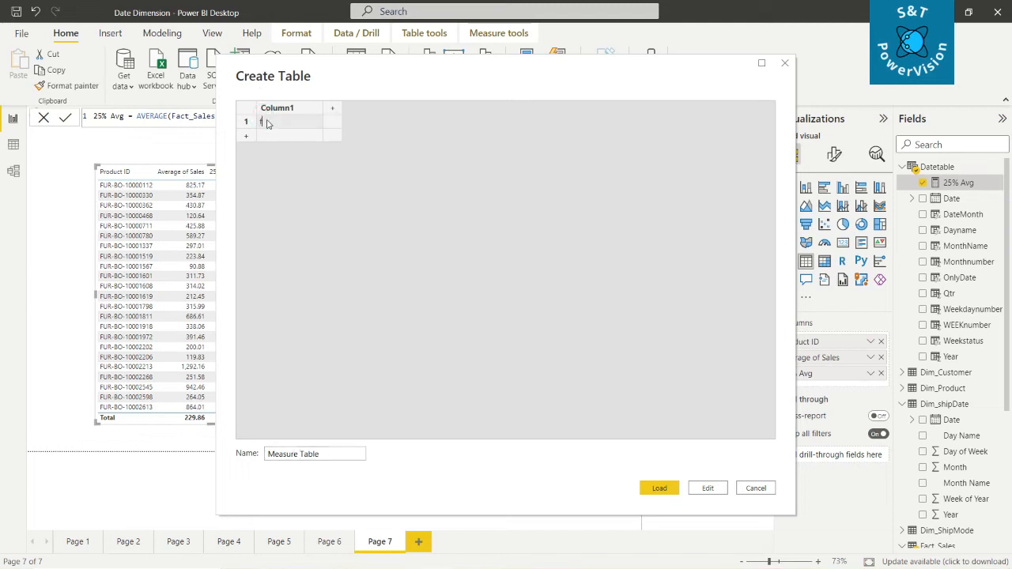
{"action": "type", "text": "ds"}
{"action": "left_click", "coordinate": [659, 488]}
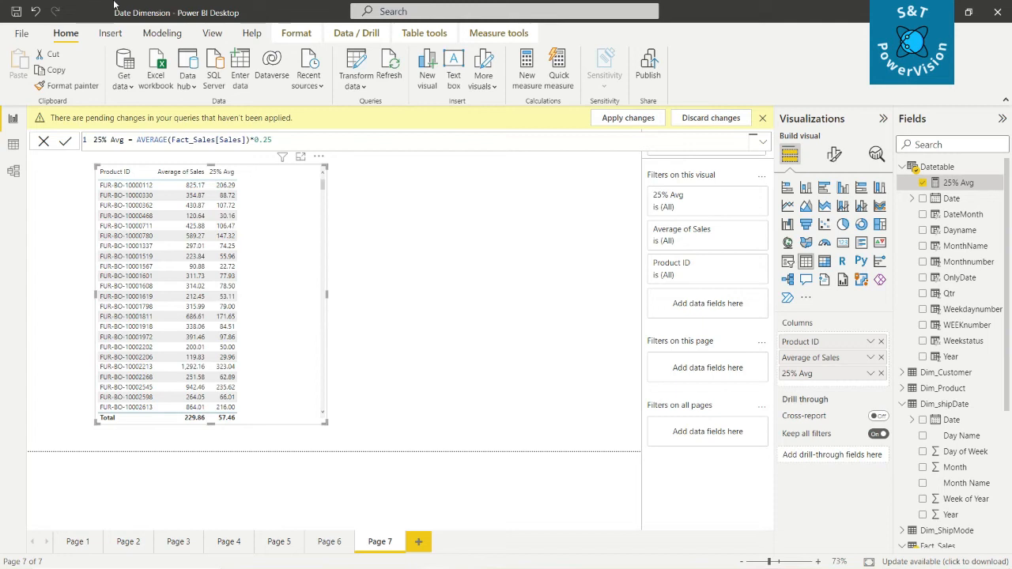
{"action": "left_click", "coordinate": [603, 120]}
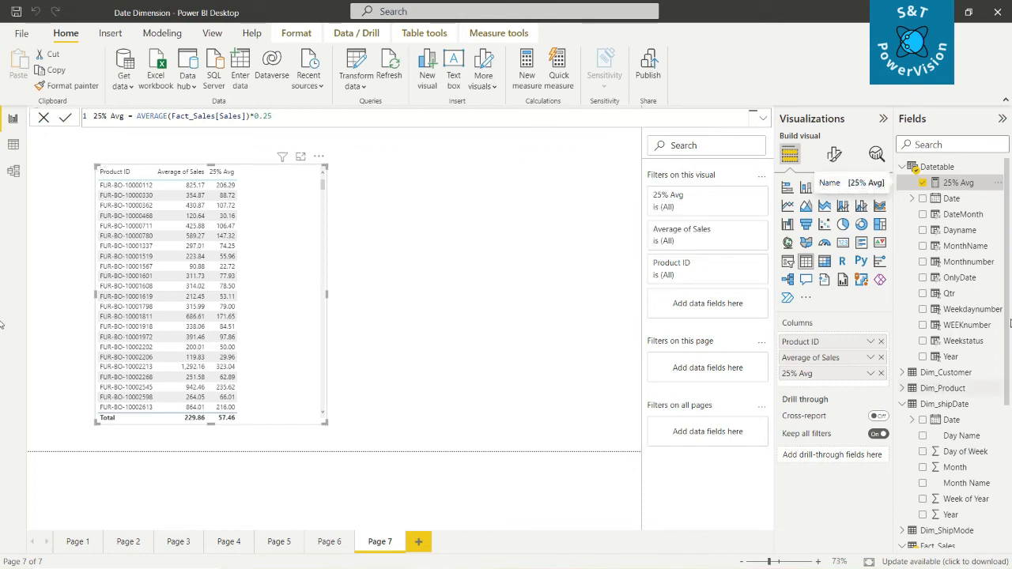
Locate Measure Table in the field list and remove the 25% Avg measure from the table visual
{"action": "scroll", "coordinate": [964, 340], "scroll_direction": "down", "scroll_amount": 5}
{"action": "scroll", "coordinate": [1009, 333], "scroll_direction": "down", "scroll_amount": 2}
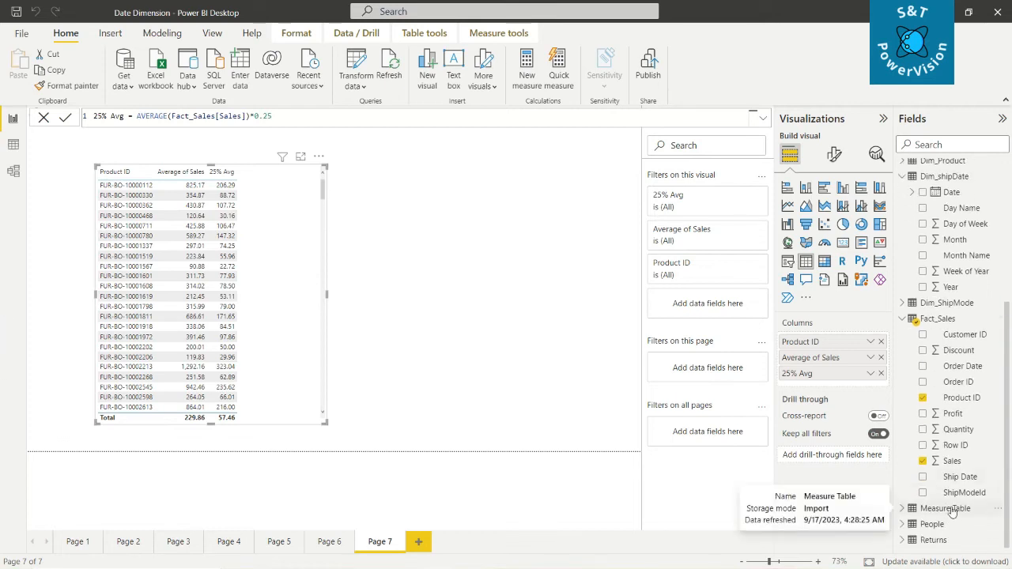
{"action": "scroll", "coordinate": [948, 350], "scroll_direction": "up", "scroll_amount": 7}
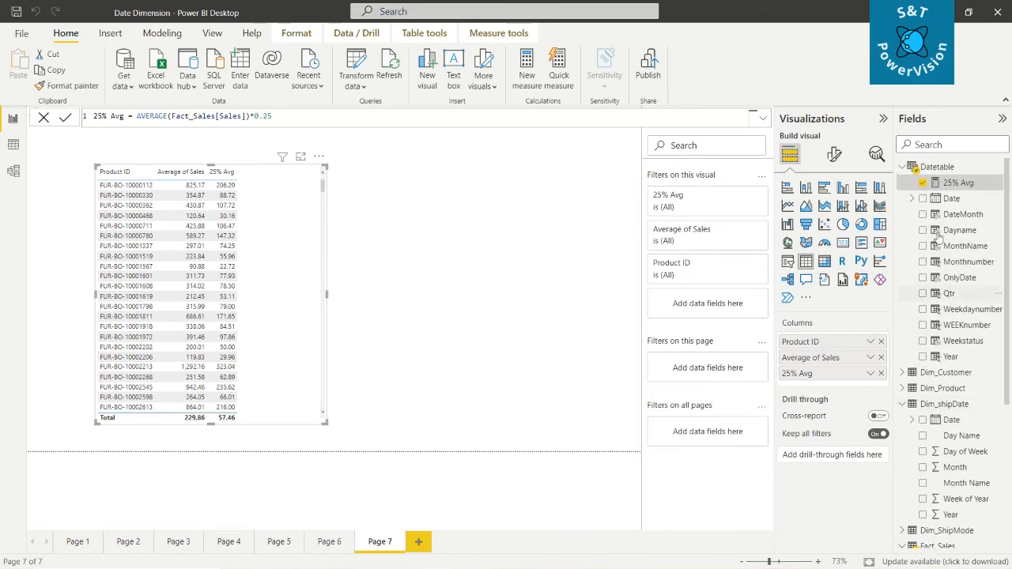
{"action": "right_click", "coordinate": [937, 185]}
{"action": "left_click", "coordinate": [937, 184]}
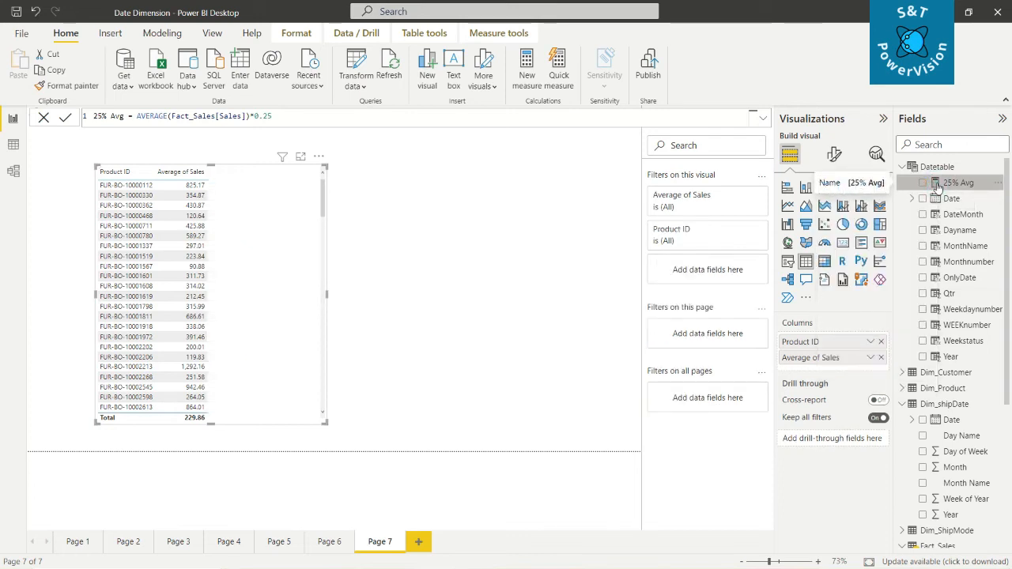
Set the home table of the 25% Avg measure to Measure Table and add the measure to the table visual's columns
{"action": "left_click", "coordinate": [937, 184]}
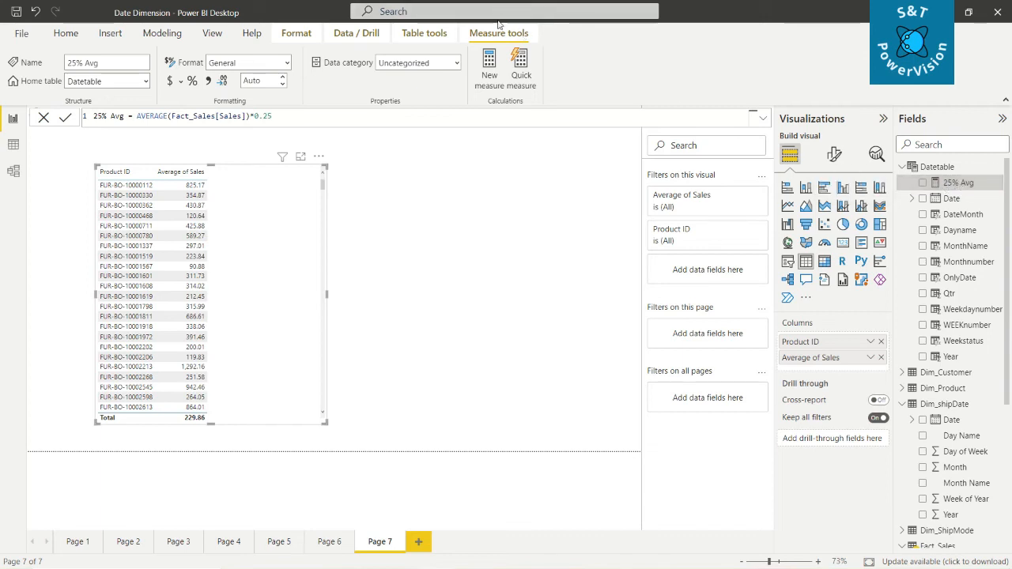
{"action": "left_click", "coordinate": [121, 81]}
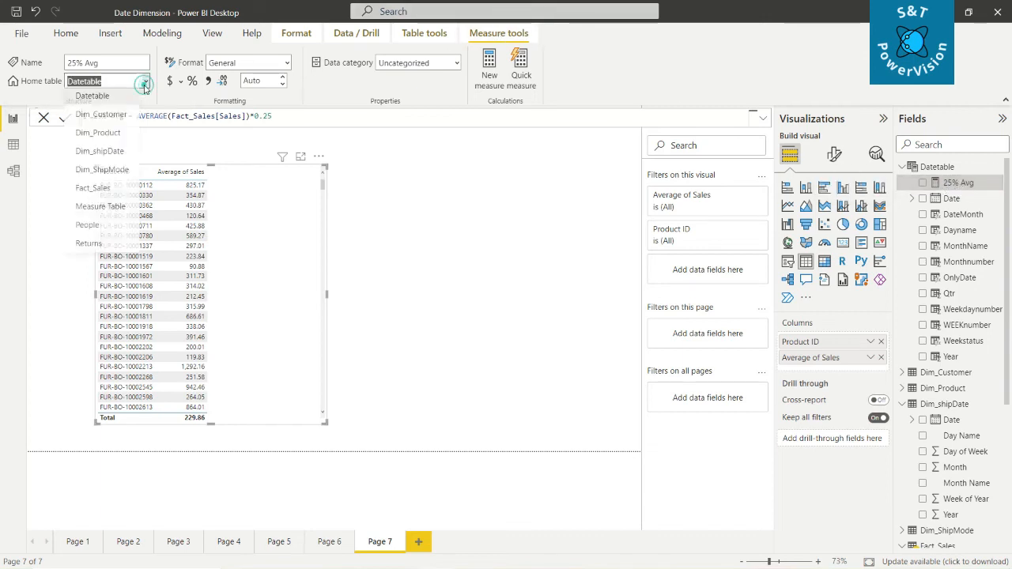
{"action": "left_click", "coordinate": [115, 211]}
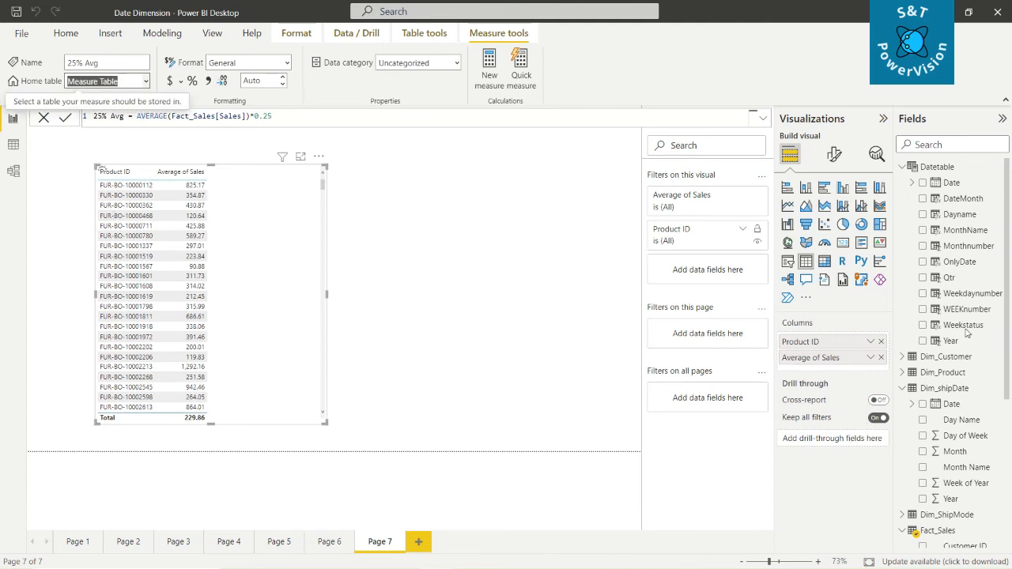
{"action": "scroll", "coordinate": [952, 356], "scroll_direction": "down", "scroll_amount": 5}
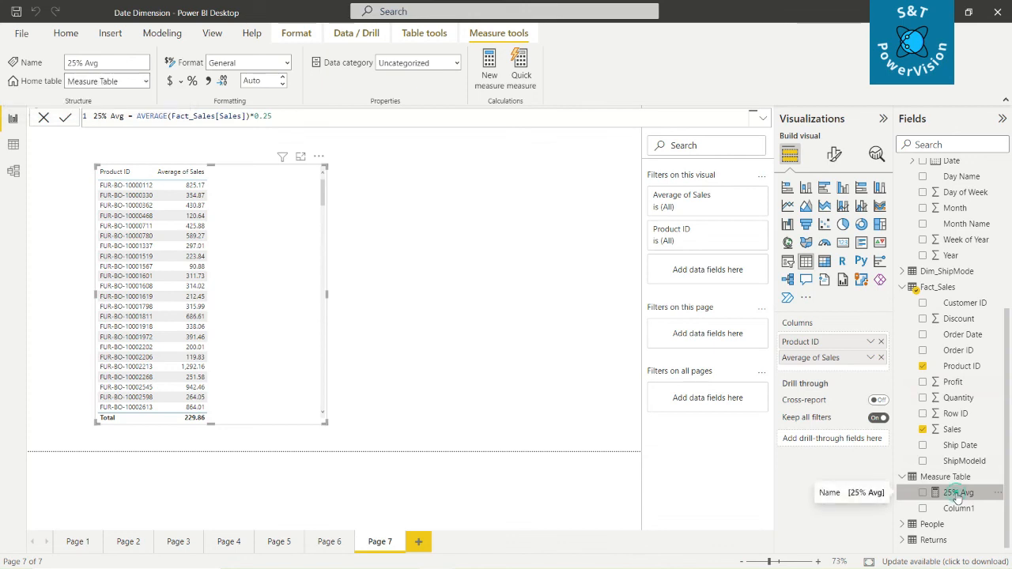
{"action": "left_click_drag", "start_coordinate": [957, 496], "coordinate": [851, 374]}
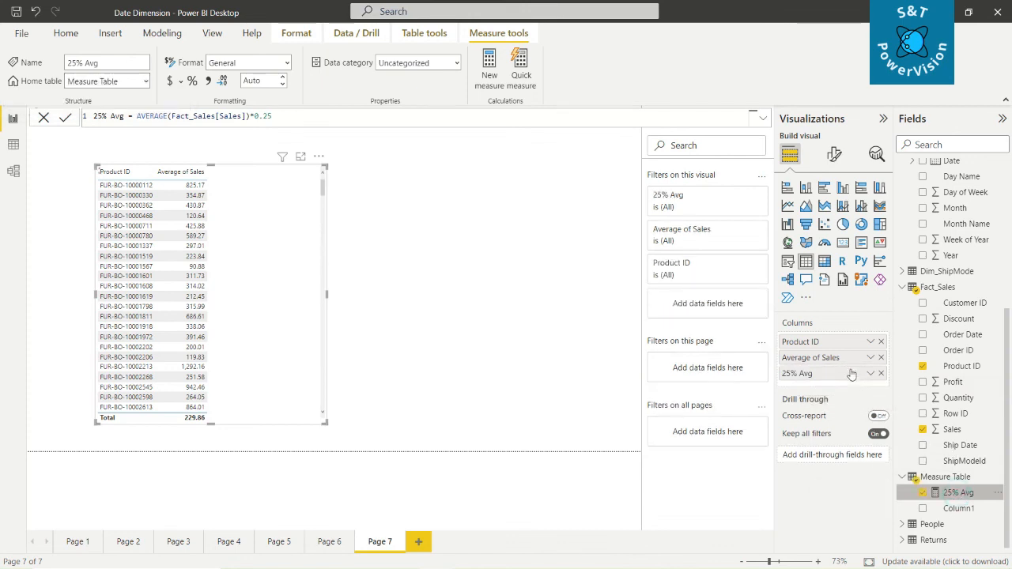